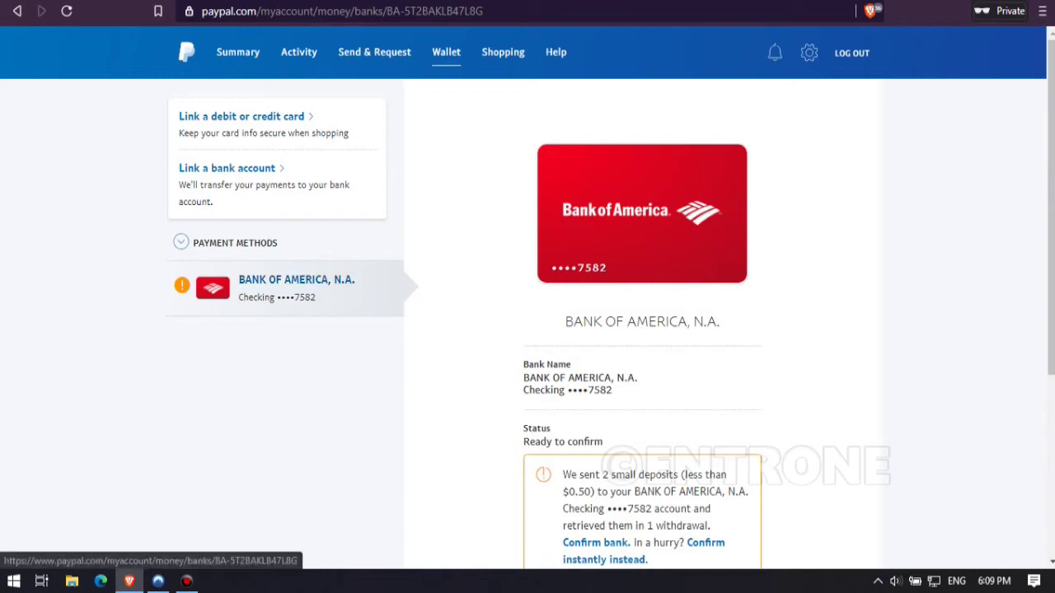
- Scroll through the Wallet details of the Bank of America checking account awaiting confirmation
scroll(527, 321, down, 1)
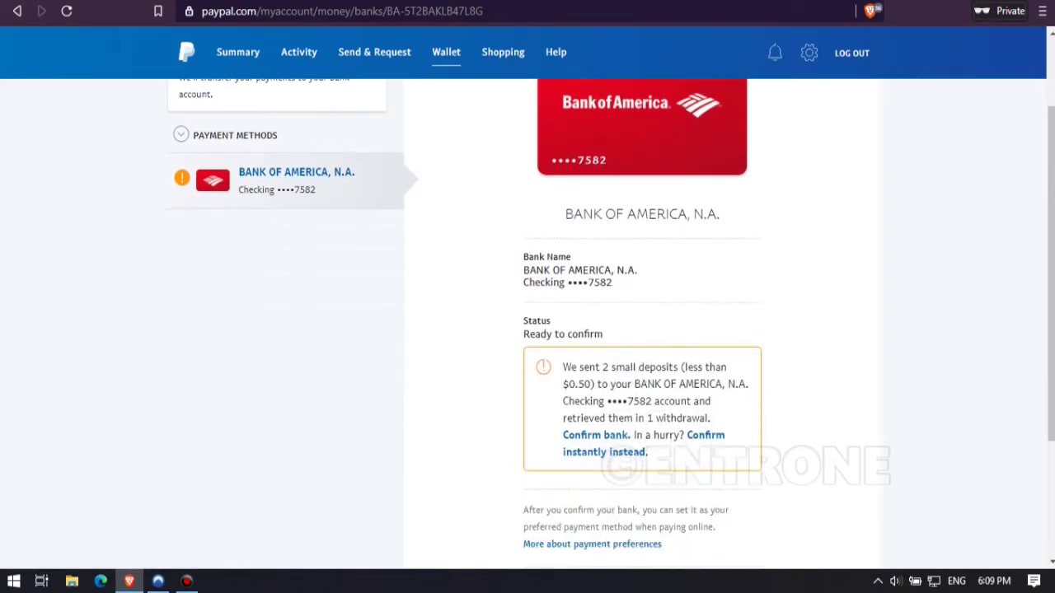
scroll(528, 321, up, 1)
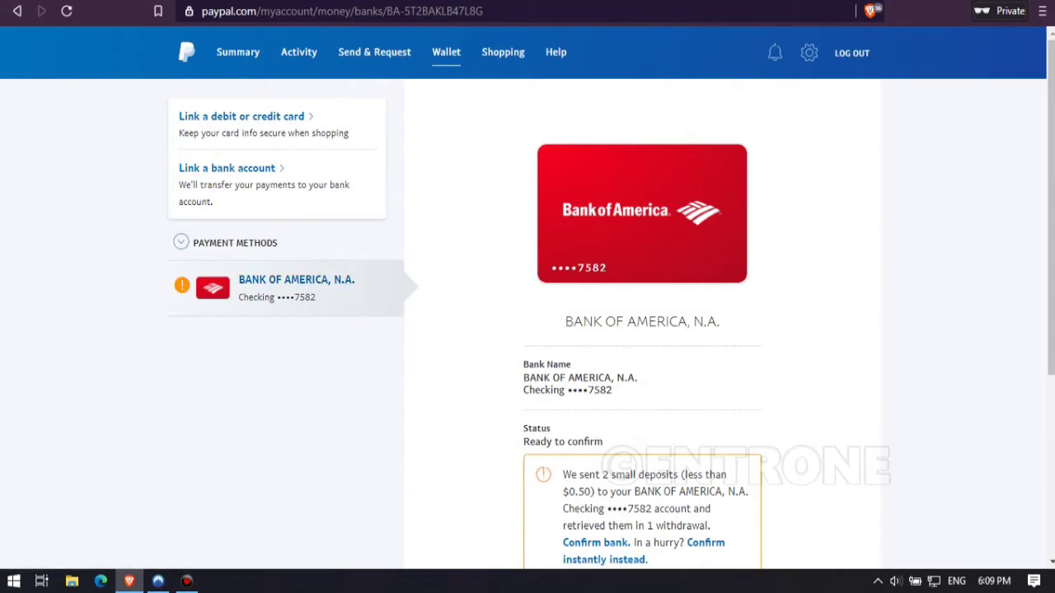
scroll(528, 321, down, 1)
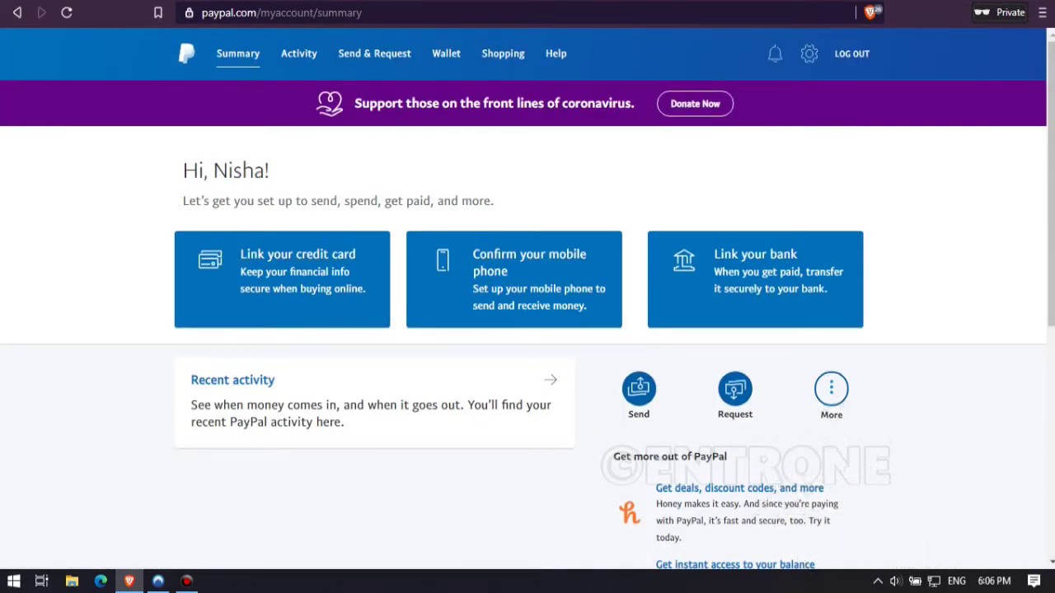
- Use 'Link your bank' to reach the Choose your bank list, then open a new private tab
click(754, 253)
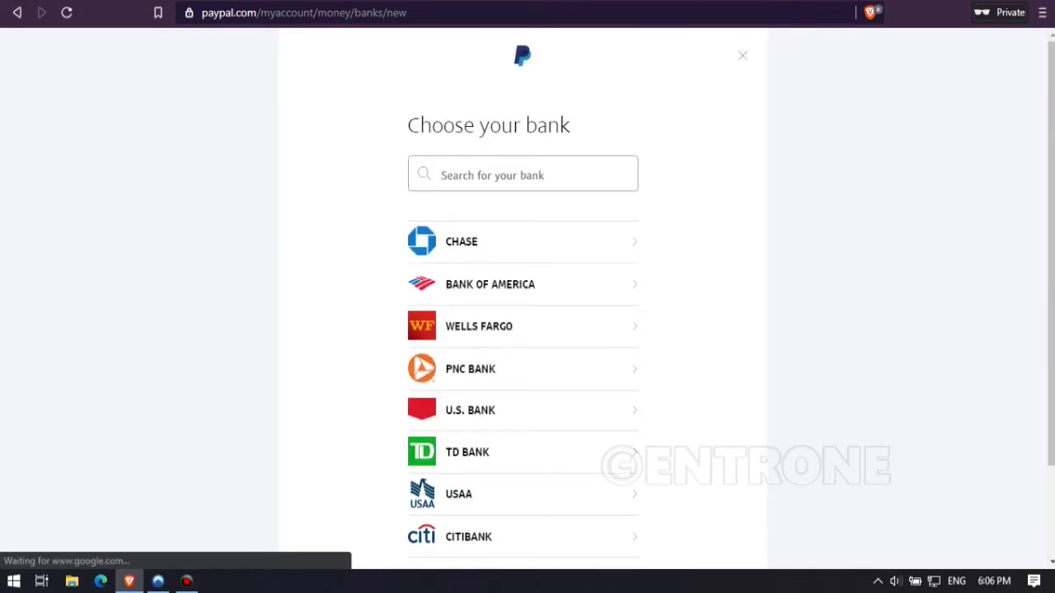
key(ctrl+t)
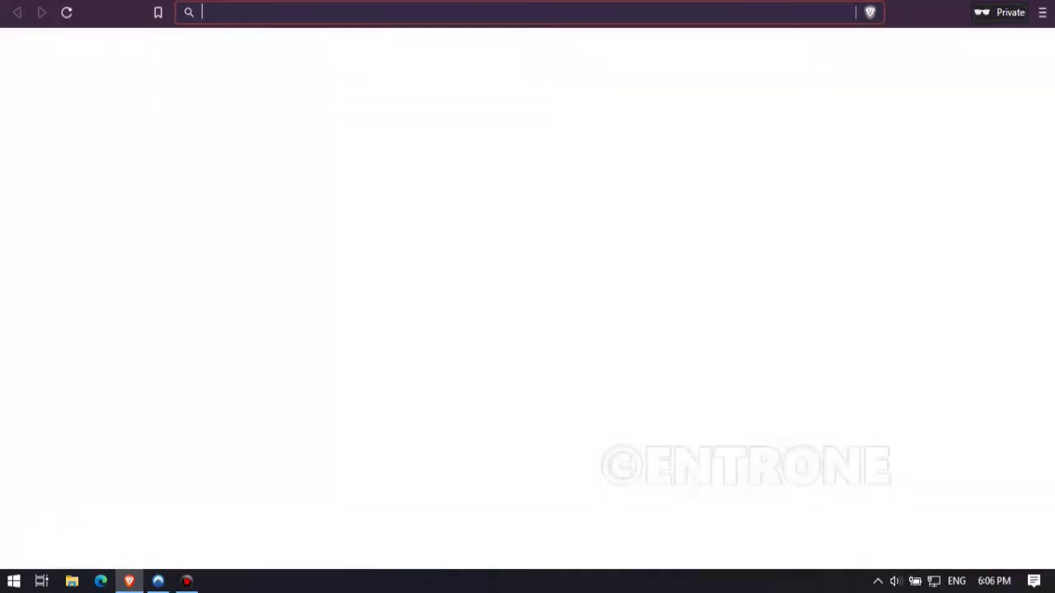
- Load myaccount.payoneer.com to show the Payoneer dashboard with 0.00 EUR, GBP and USD balances
text(myacco)
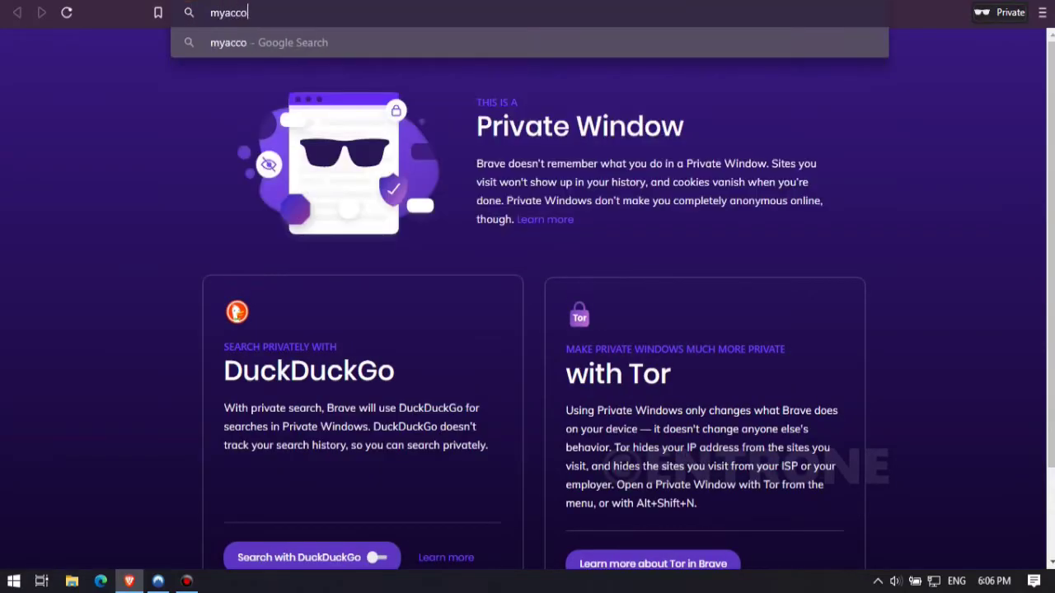
text(unt.pay)
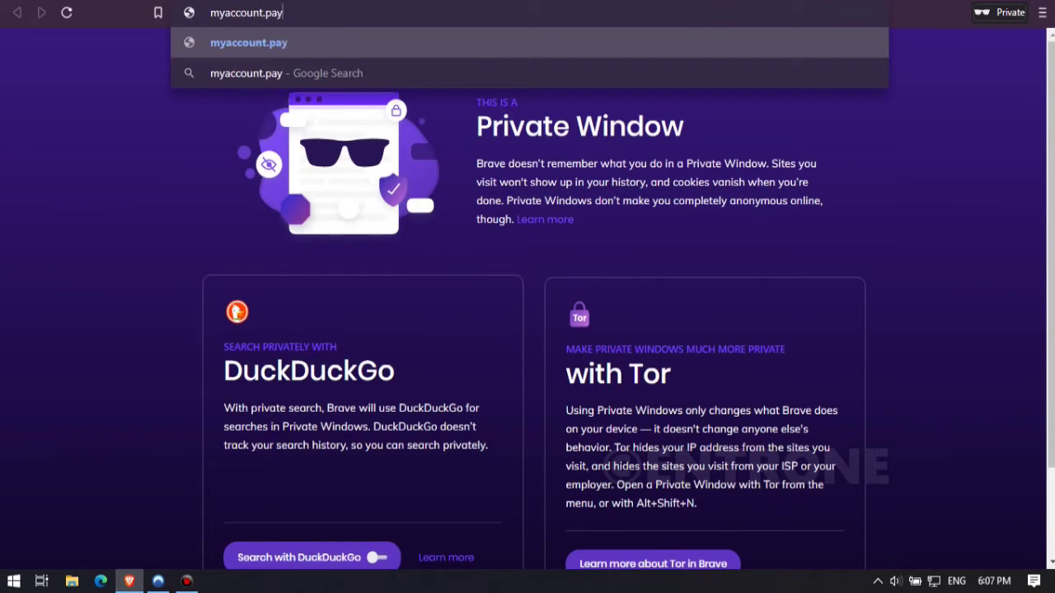
text(oneer.)
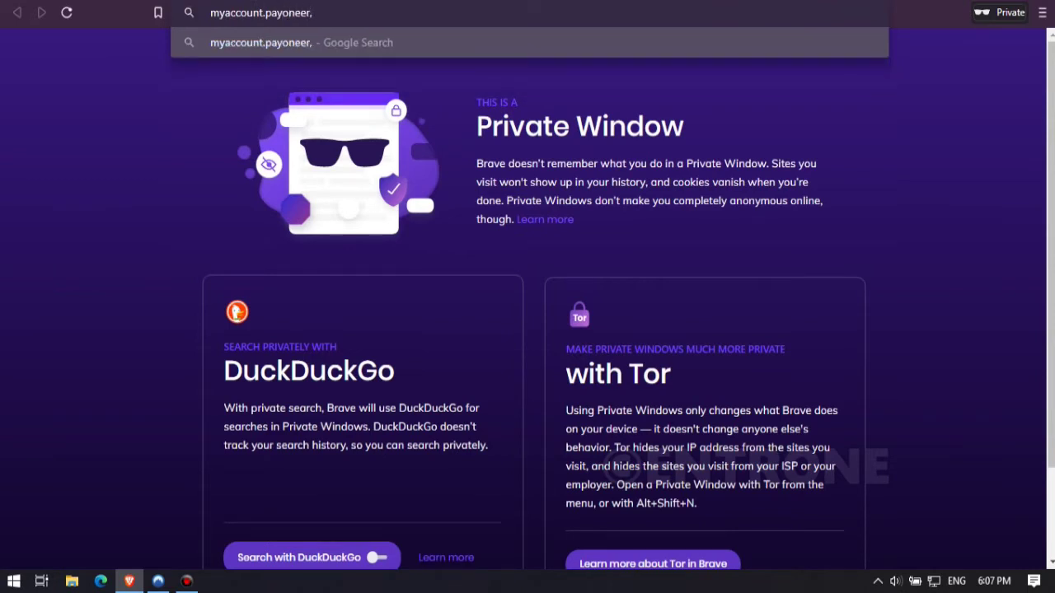
text(com)
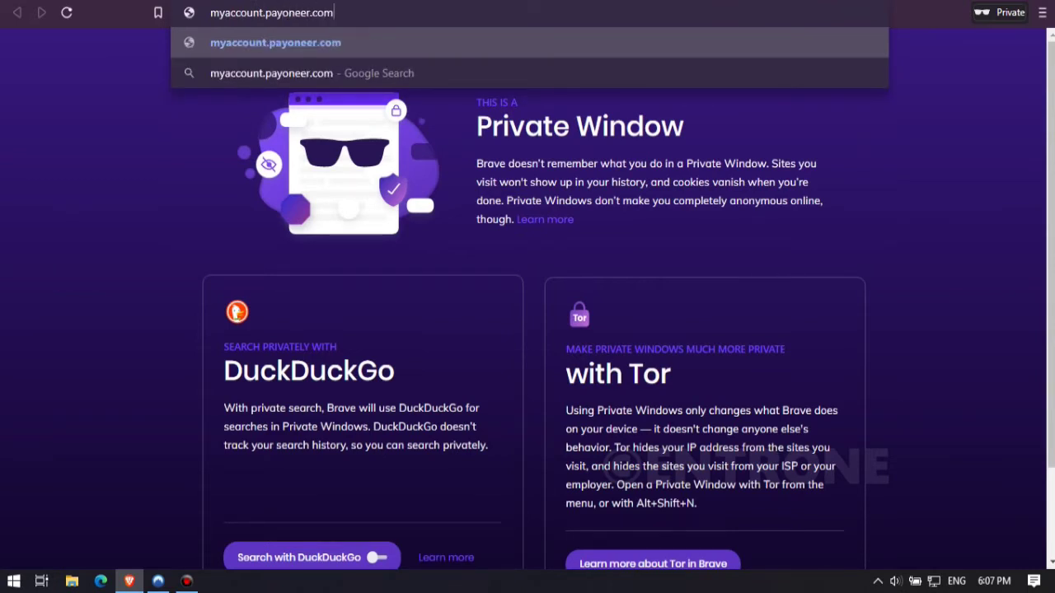
key(Return)
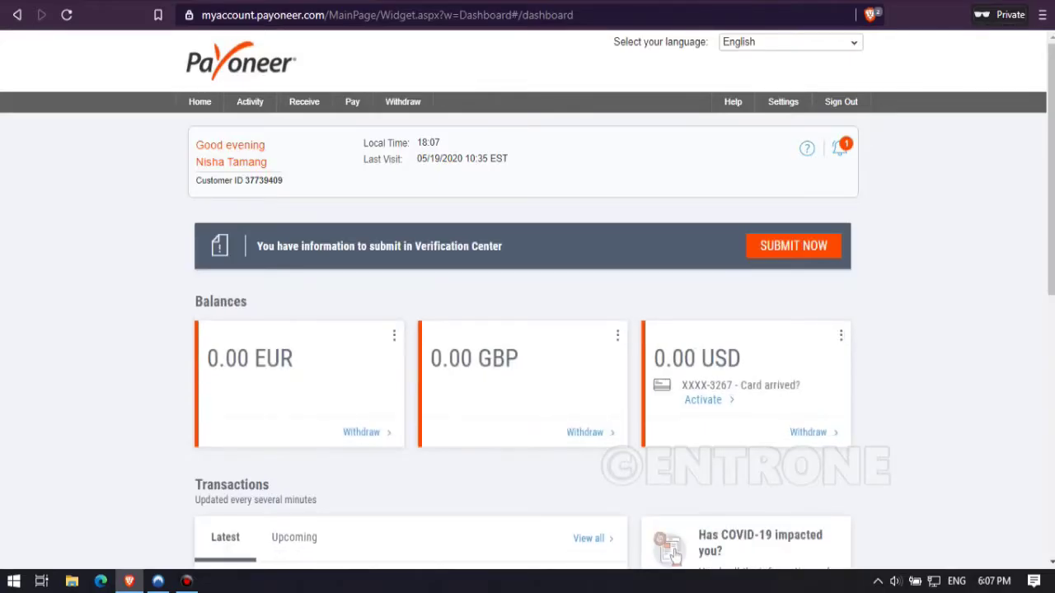
mouse_move(304, 101)
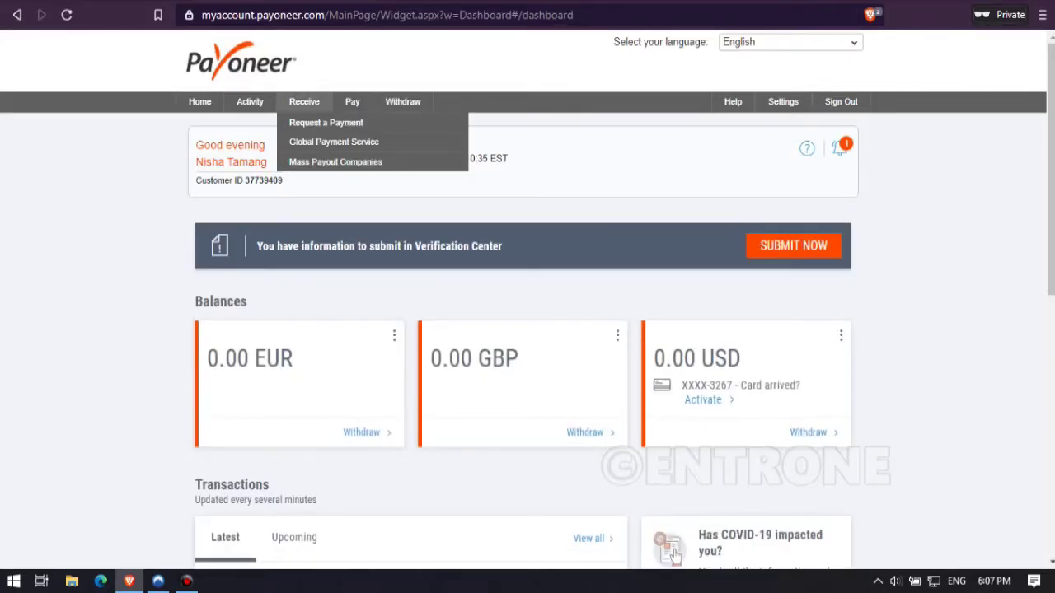
- Open Global Payment Service and show the USD account's Bank of America checking details
click(334, 142)
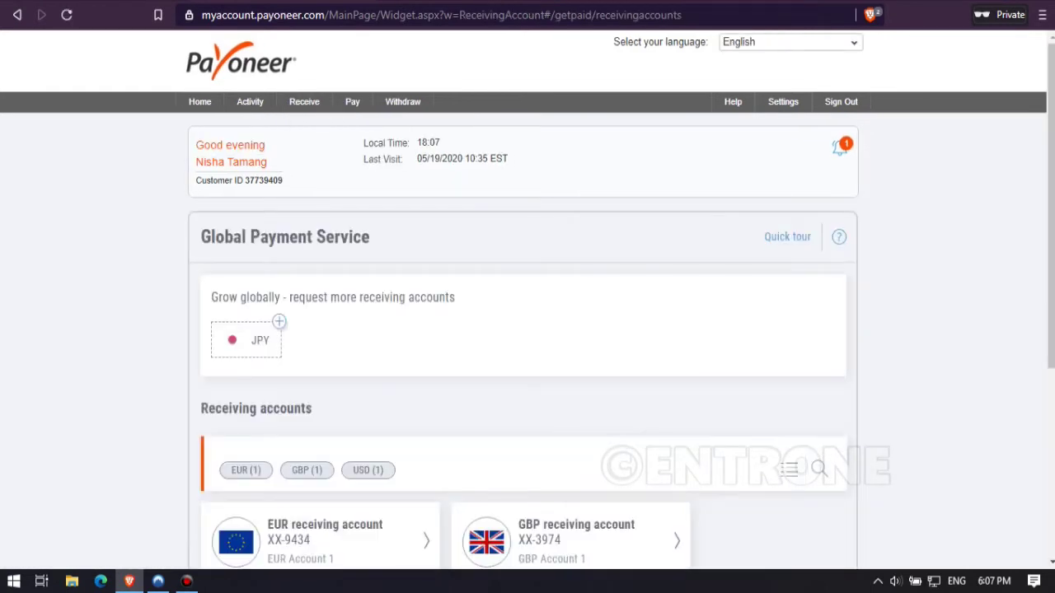
scroll(322, 408, down, 4)
click(321, 408)
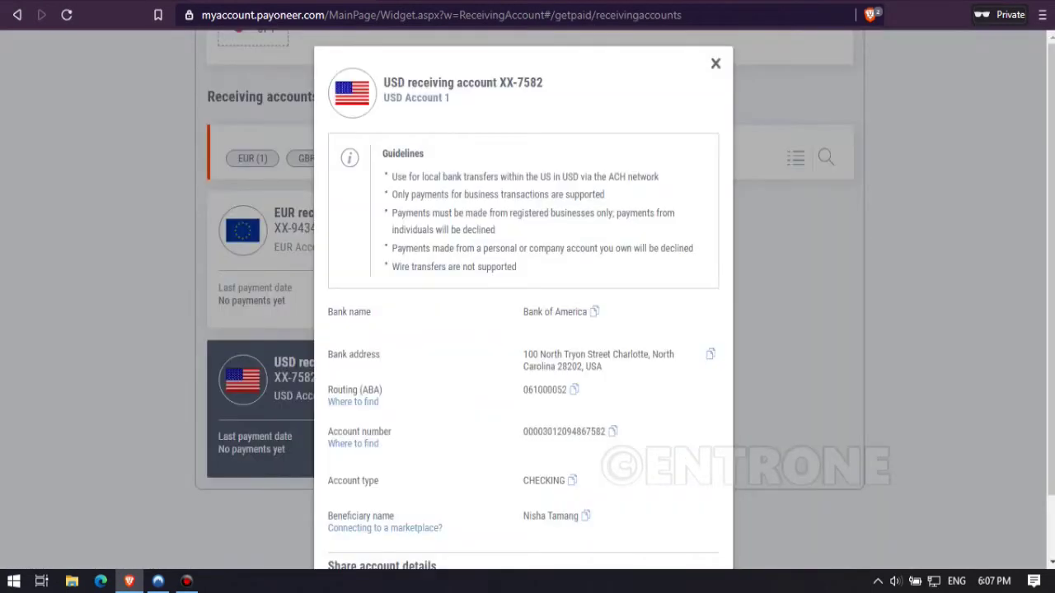
drag(522, 312, 587, 311)
click(593, 311)
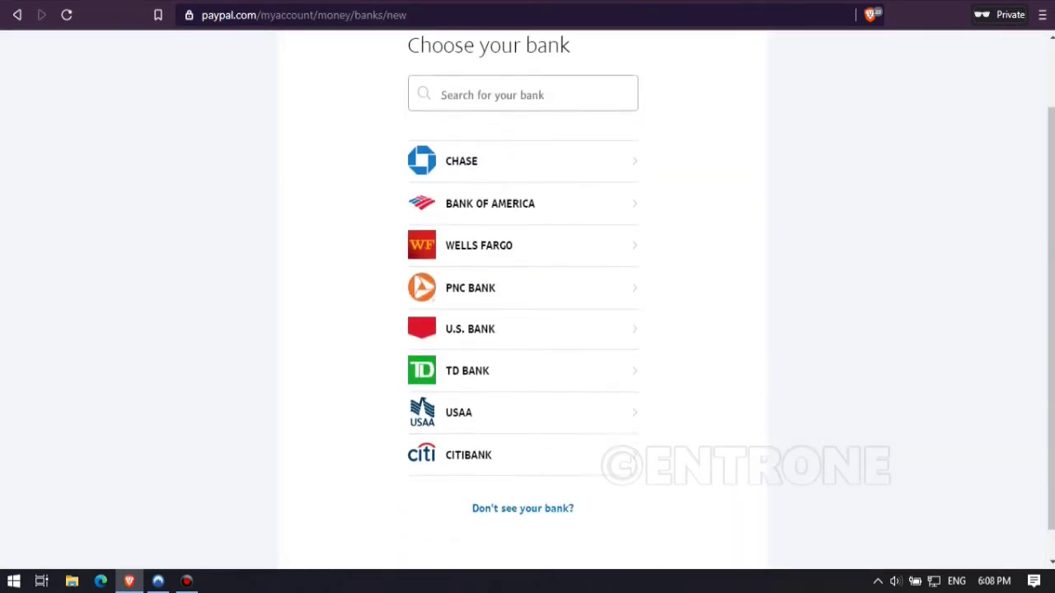
scroll(523, 272, down, 1)
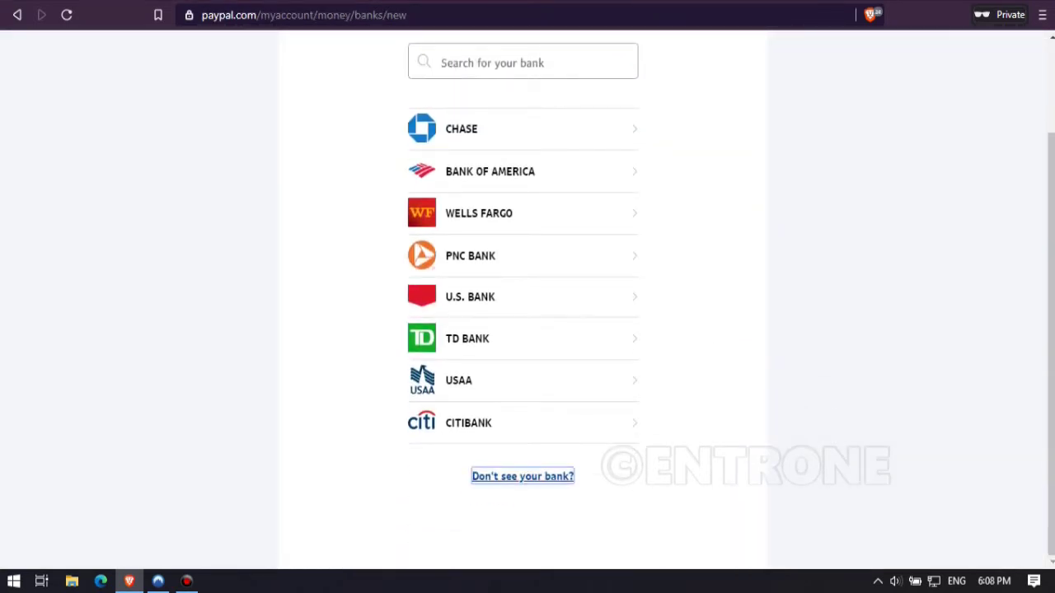
- Choose manual bank entry in PayPal and paste Payoneer's USD routing number 061000052
key(Return)
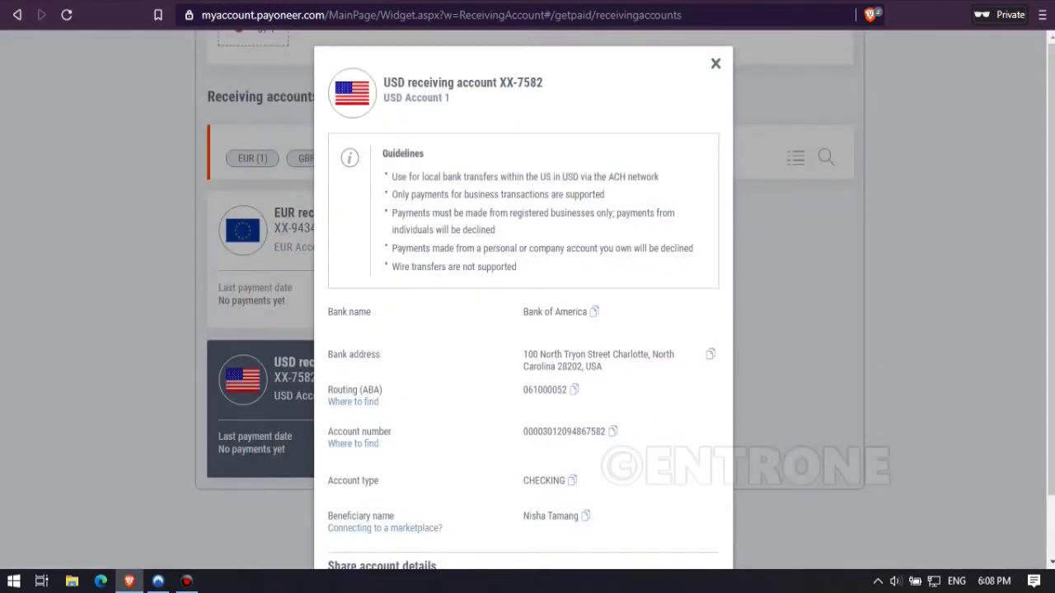
scroll(524, 297, down, 2)
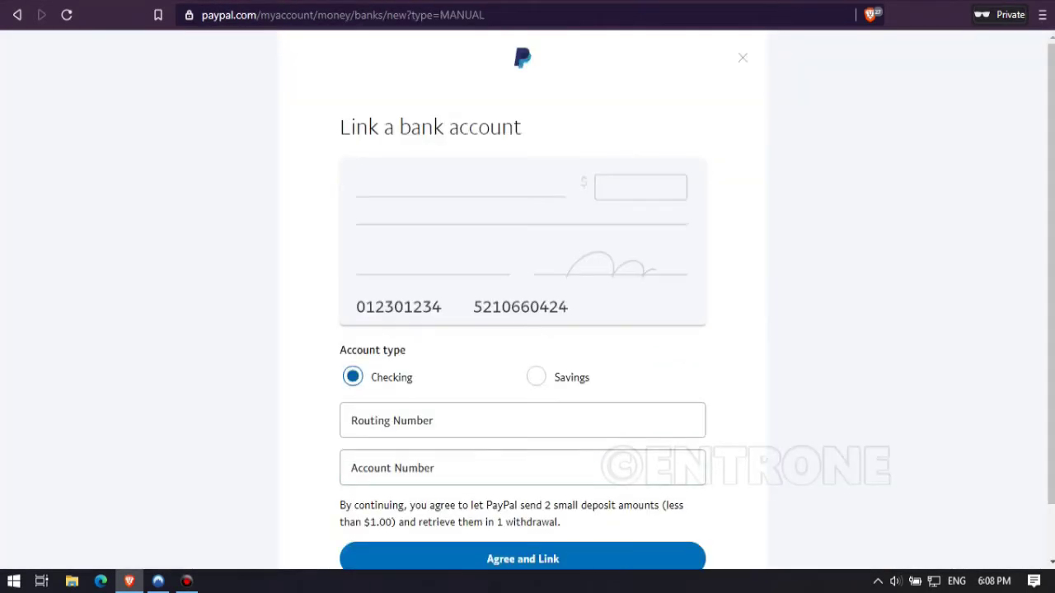
click(523, 420)
key(Tab)
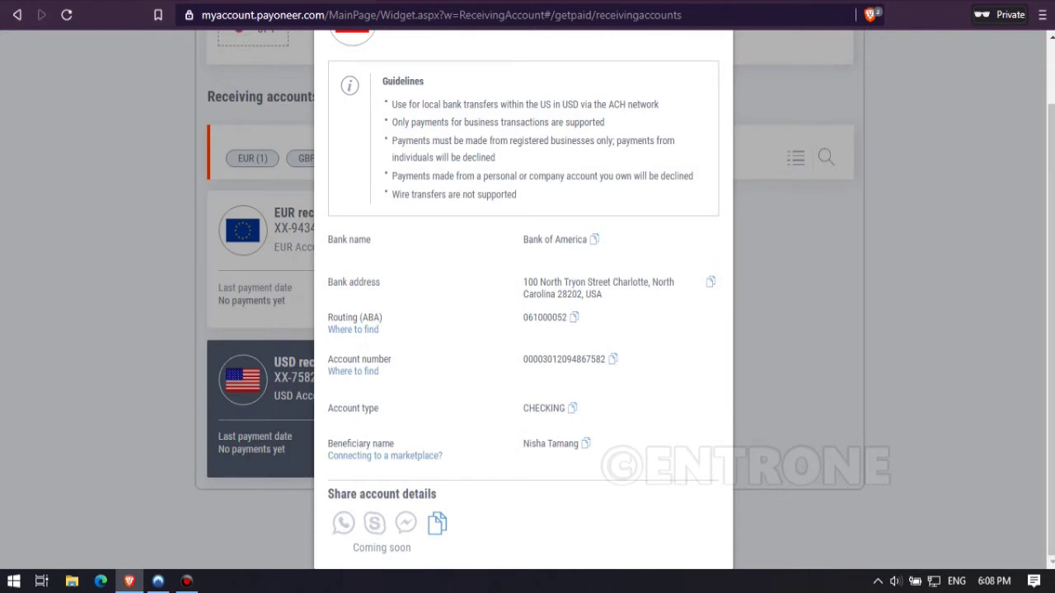
click(573, 317)
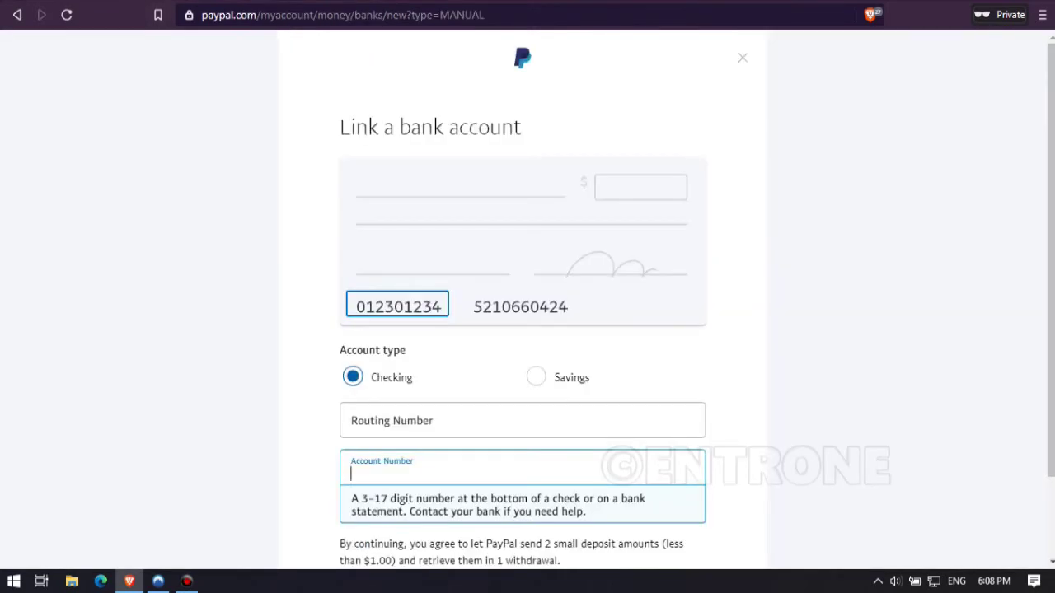
click(351, 426)
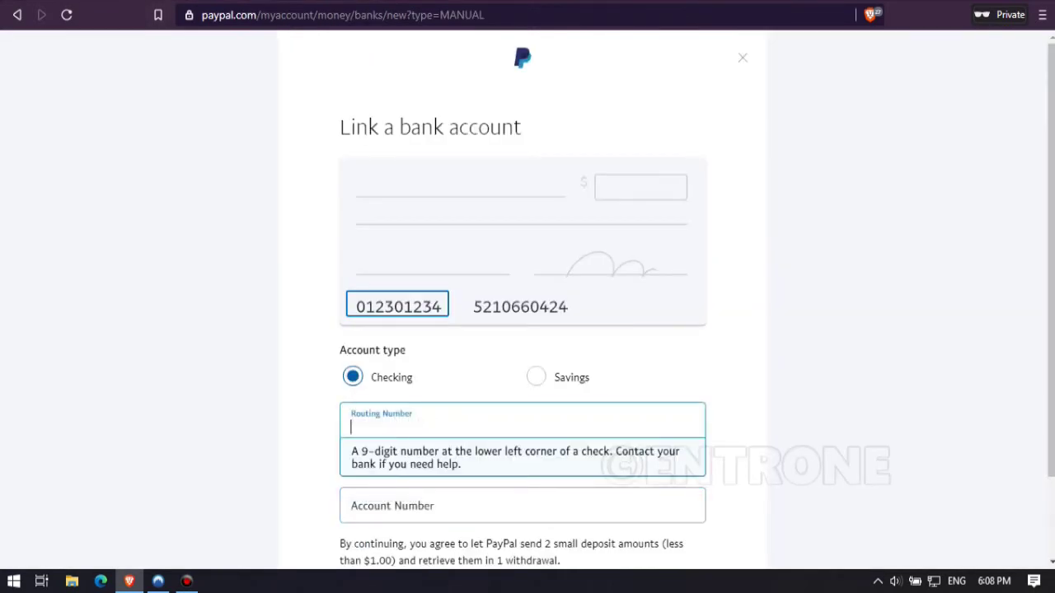
key(ctrl+v)
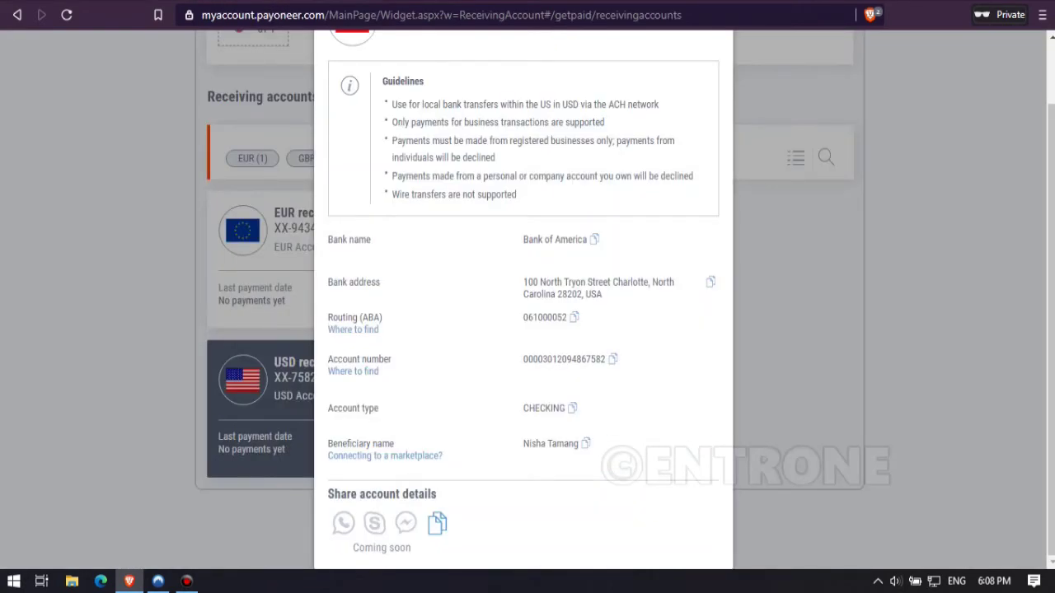
- Copy the Payoneer USD account number into PayPal's Account Number field
click(612, 359)
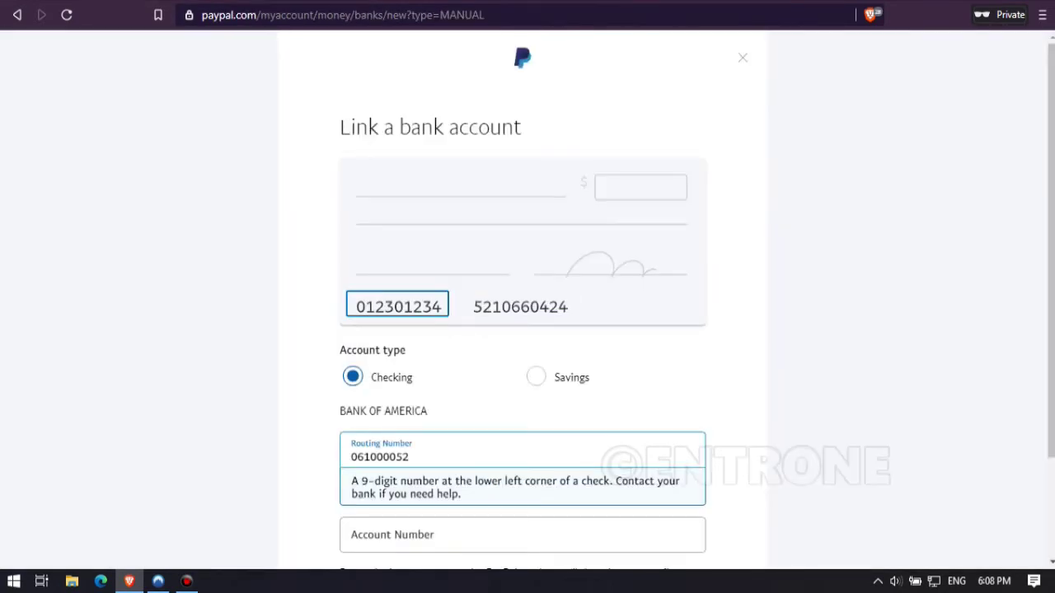
click(523, 535)
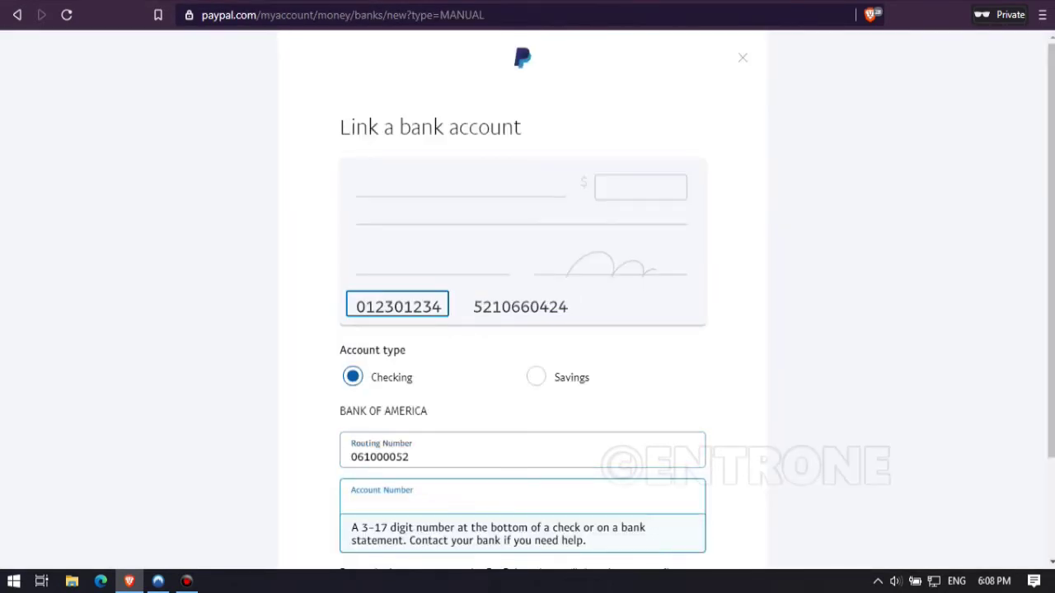
key(ctrl+v)
key(Tab)
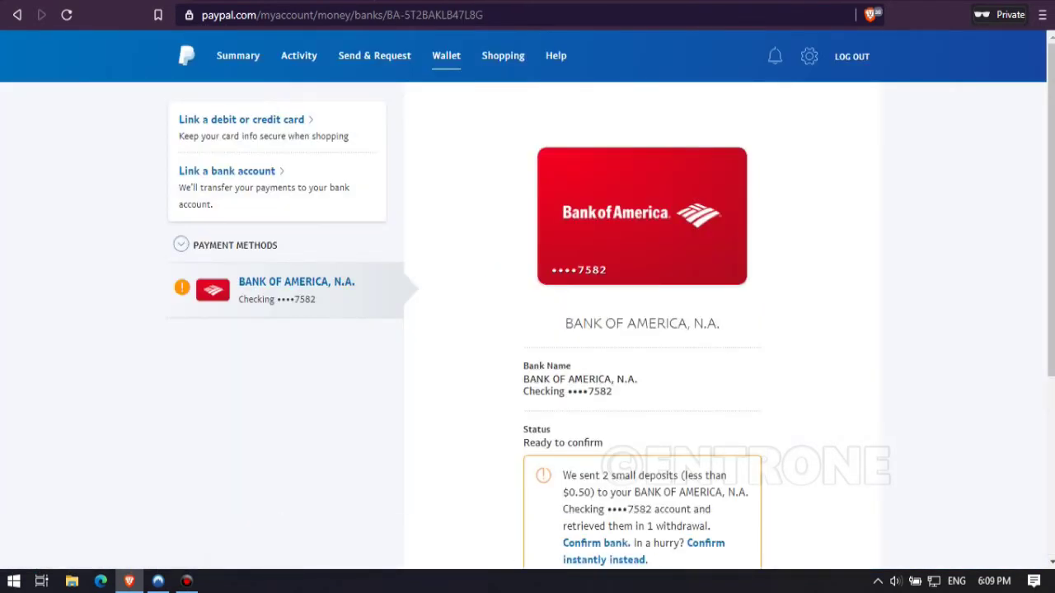
- Review the linked Bank of America checking account in PayPal, then close Payoneer's USD details
scroll(527, 329, down, 1)
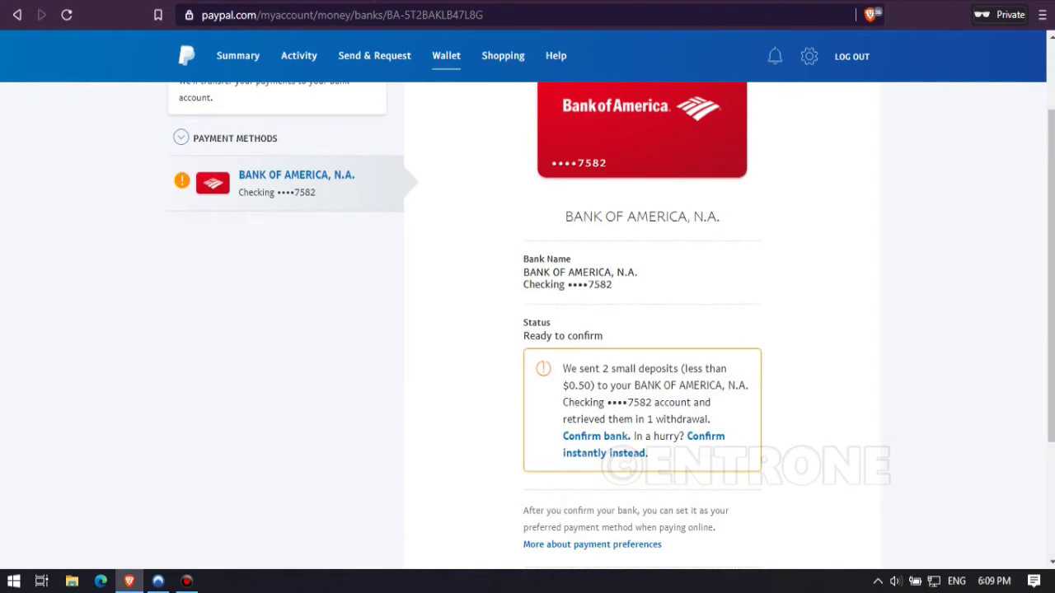
scroll(528, 330, up, 1)
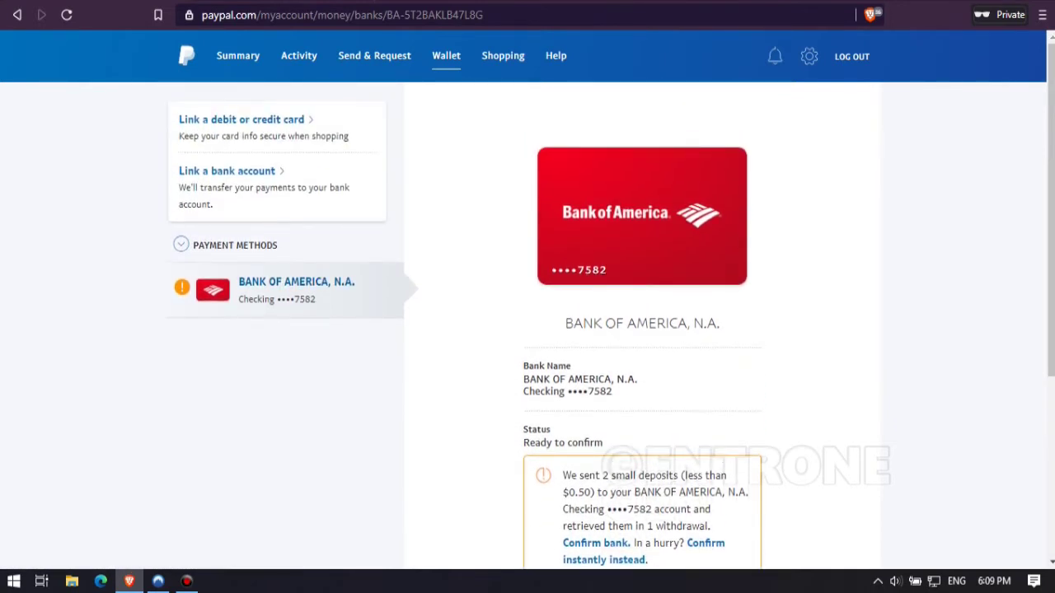
scroll(527, 329, down, 1)
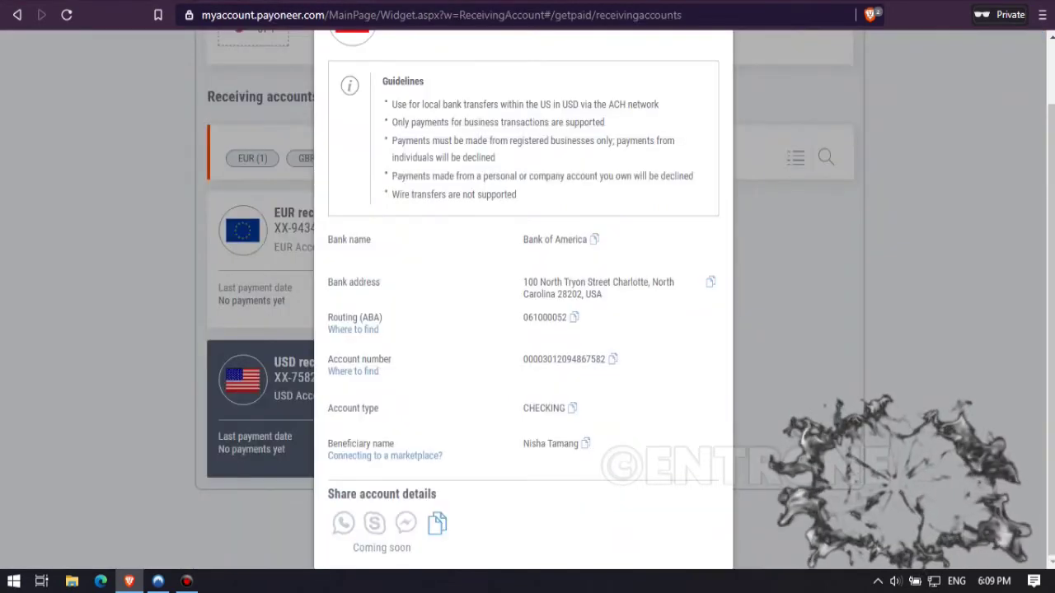
key(Escape)
scroll(527, 329, up, 4)
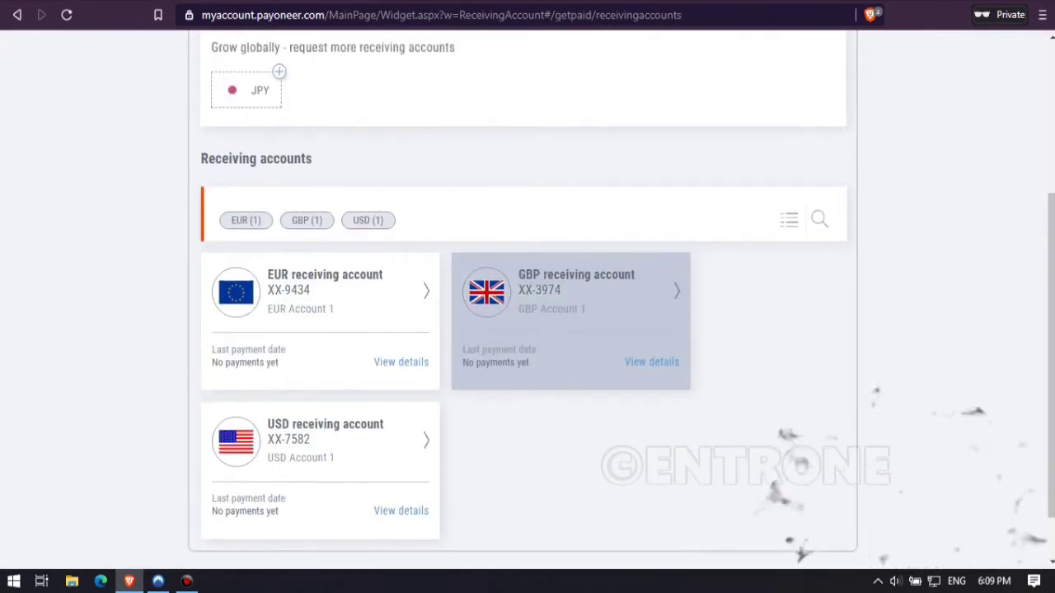
- Check Payoneer's empty Activity > Transactions list, then return Home to the dashboard
mouse_move(249, 101)
click(260, 122)
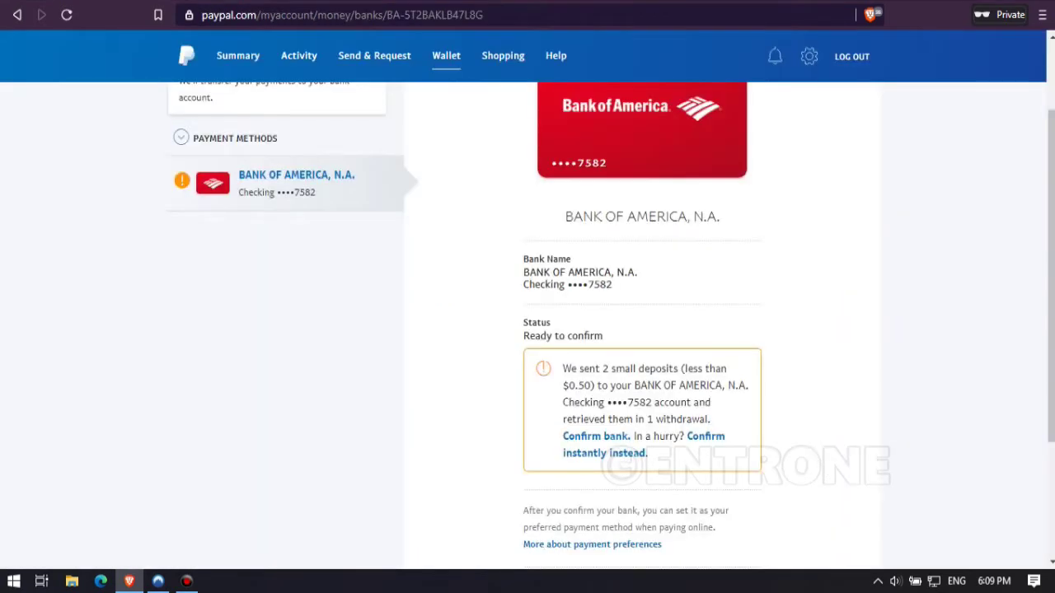
scroll(642, 330, up, 2)
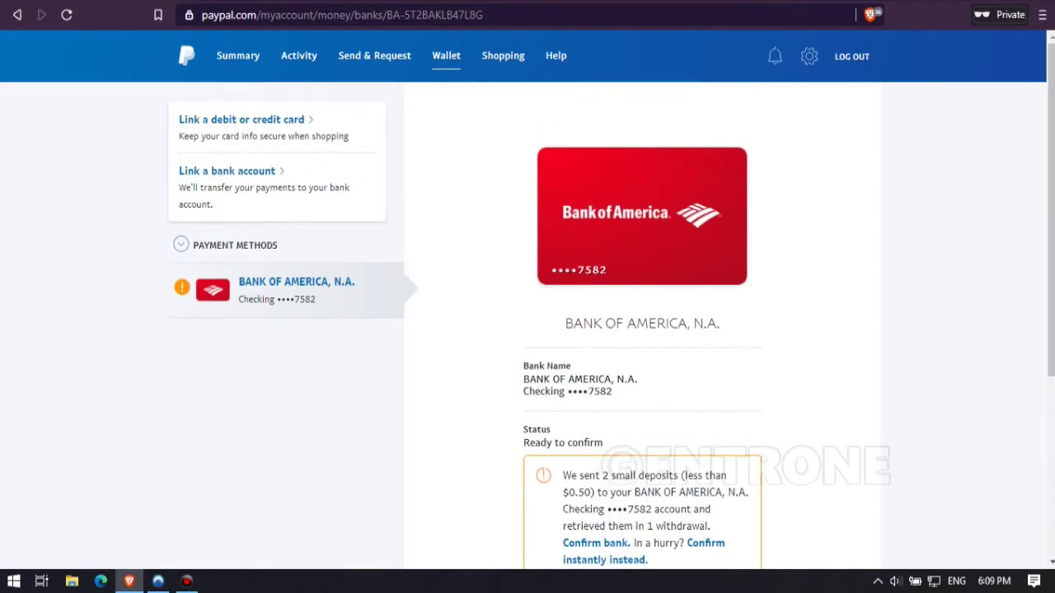
scroll(642, 330, down, 3)
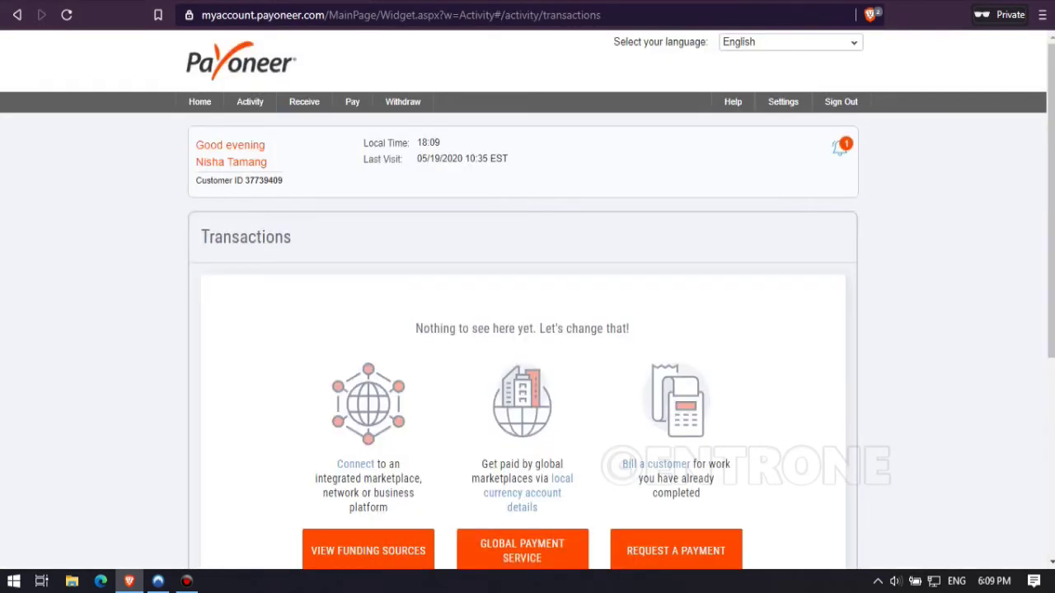
scroll(527, 330, down, 2)
scroll(527, 329, up, 2)
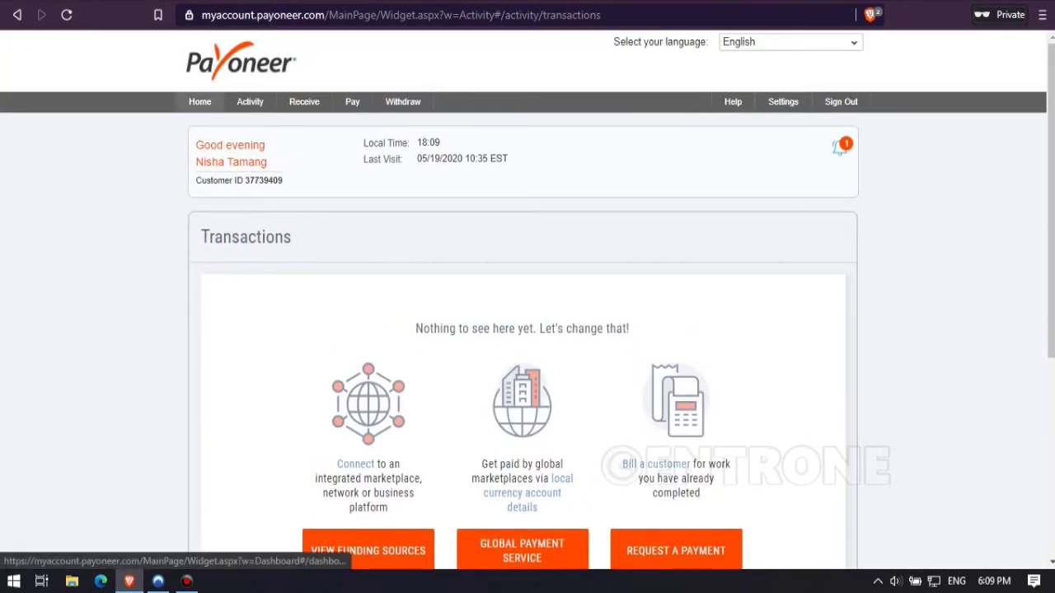
click(199, 101)
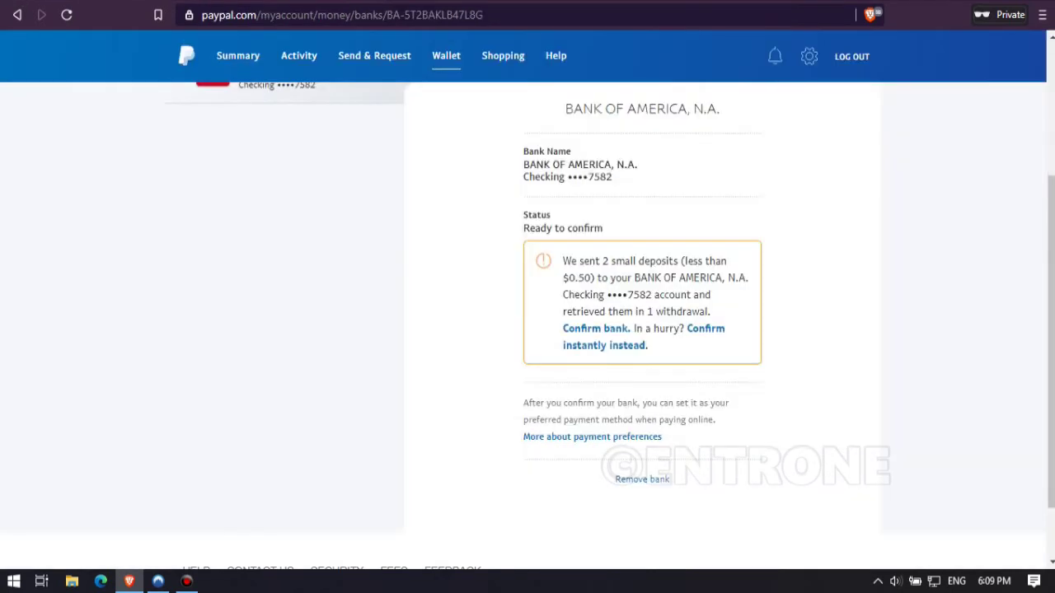
scroll(643, 330, down, 1)
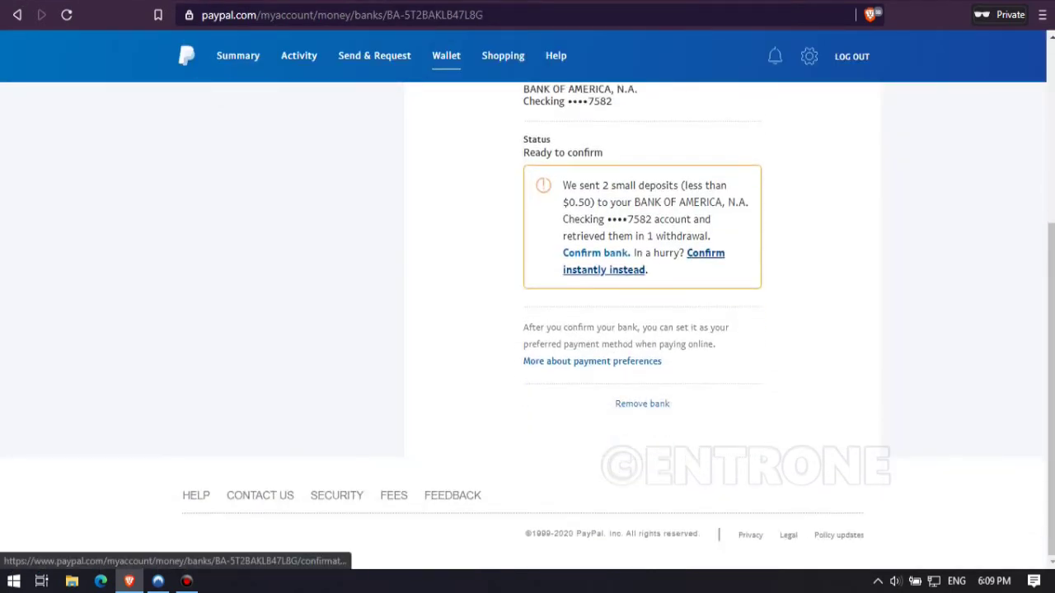
- Scroll up from the Bank of America details and switch to PayPal's Summary tab
scroll(643, 329, up, 1)
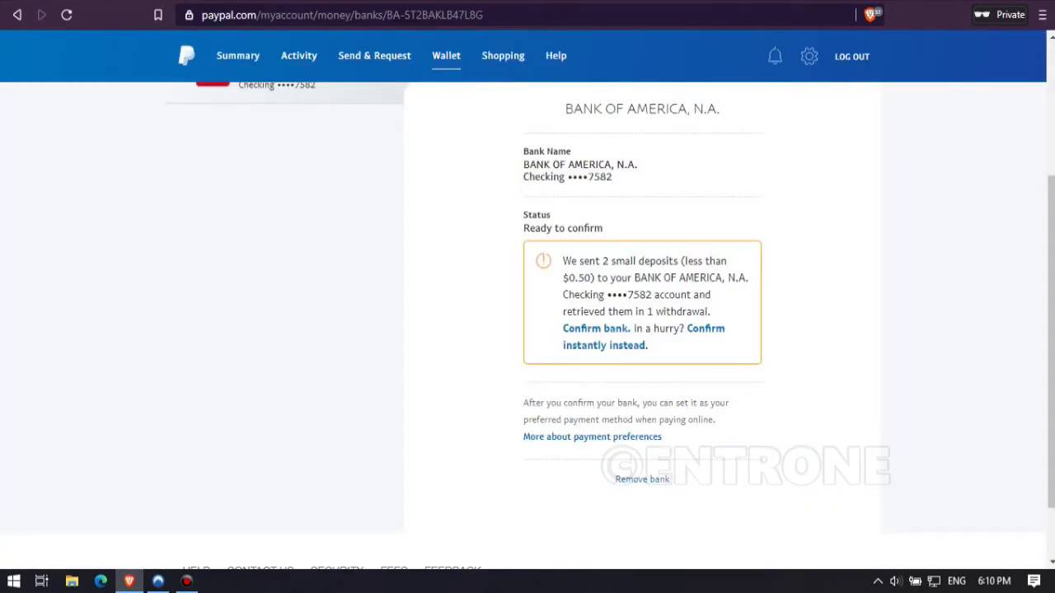
scroll(528, 330, up, 3)
click(237, 55)
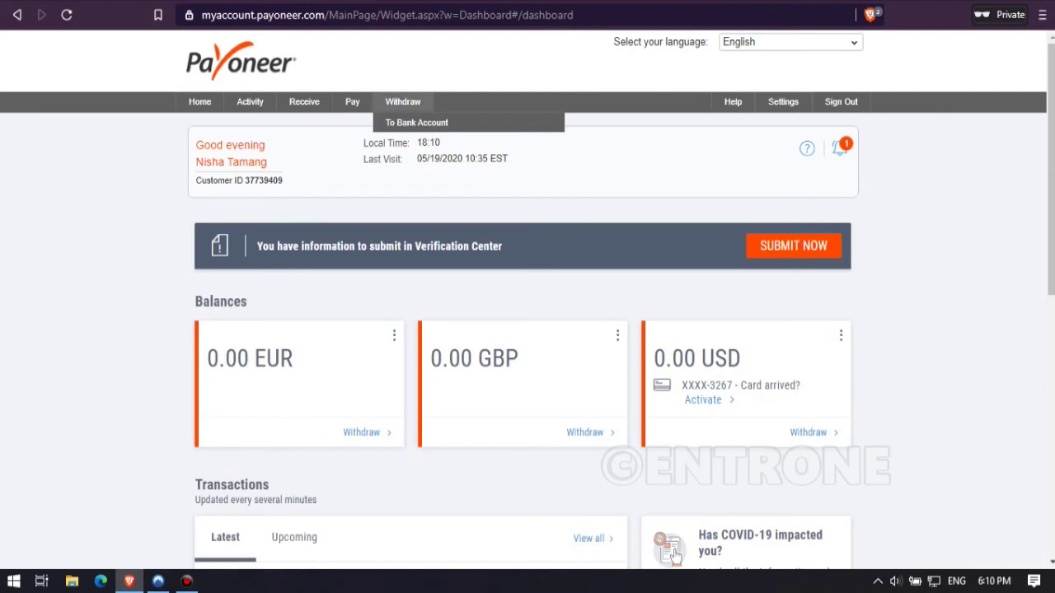
- Recheck Payoneer's USD receiving account details via Global Payment Service, then open PayPal's settings
mouse_move(304, 104)
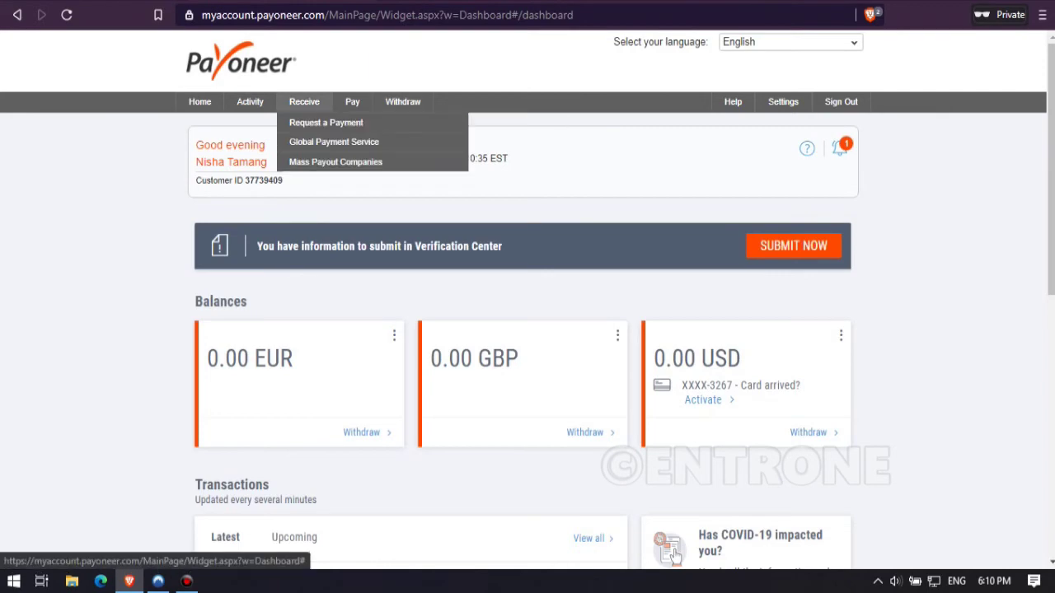
click(330, 141)
scroll(528, 329, down, 4)
click(321, 404)
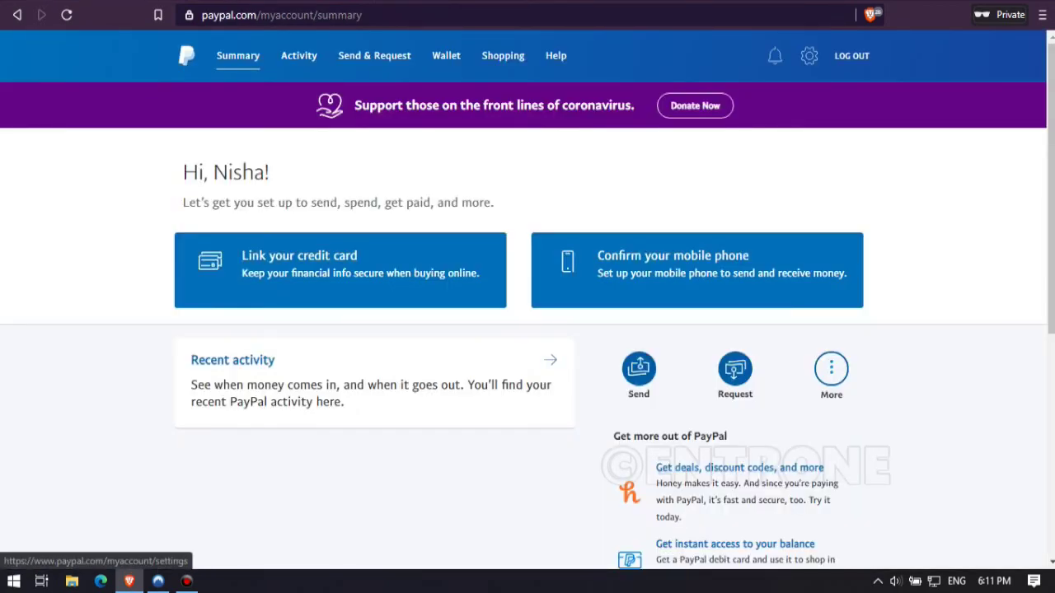
click(809, 55)
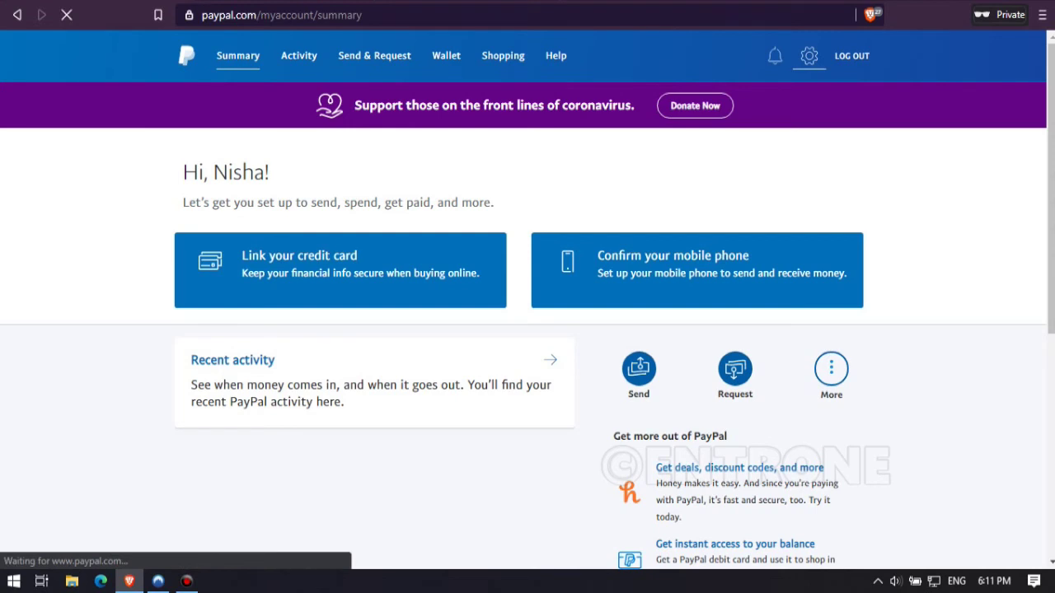